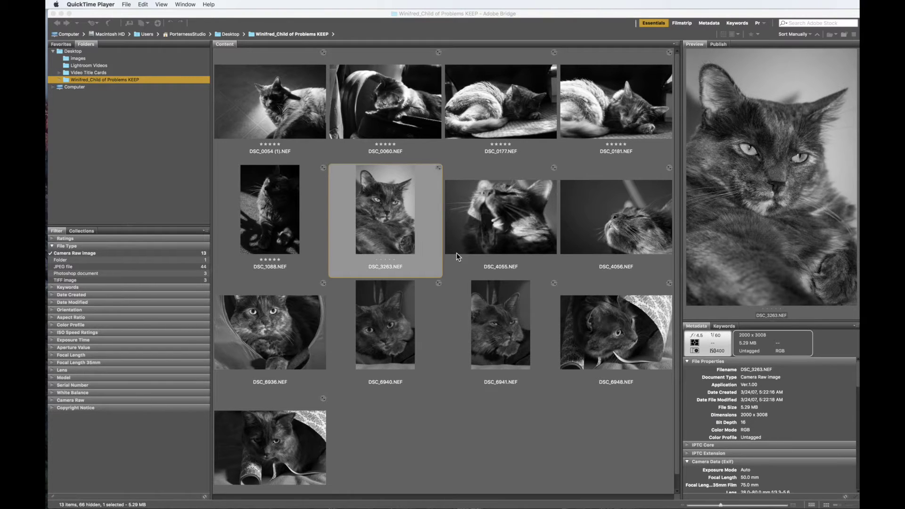
Step: Select all 13 raw cat photos in Bridge and bring up the Photoshop batch tasks
key(cmd+a)
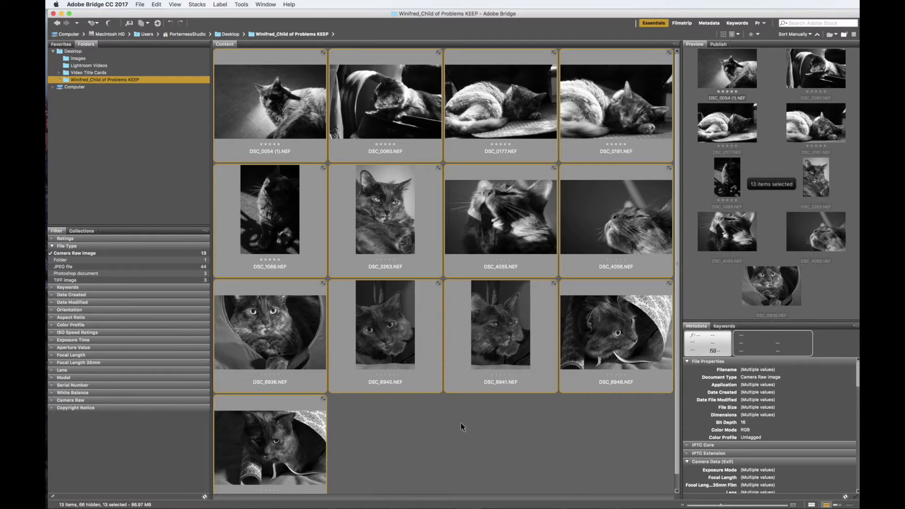
click(241, 5)
mouse_move(253, 73)
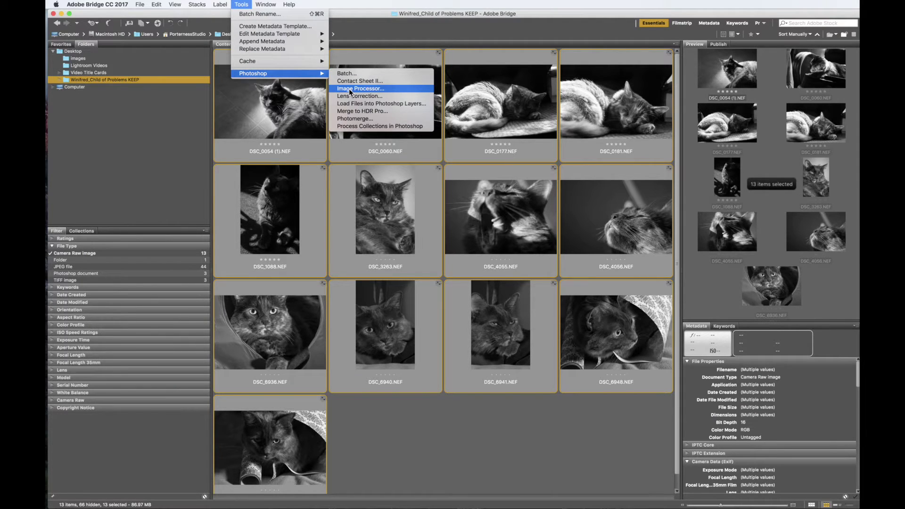
Step: Launch Image Processor on the 13 photos and move its dialog to the centre
click(350, 89)
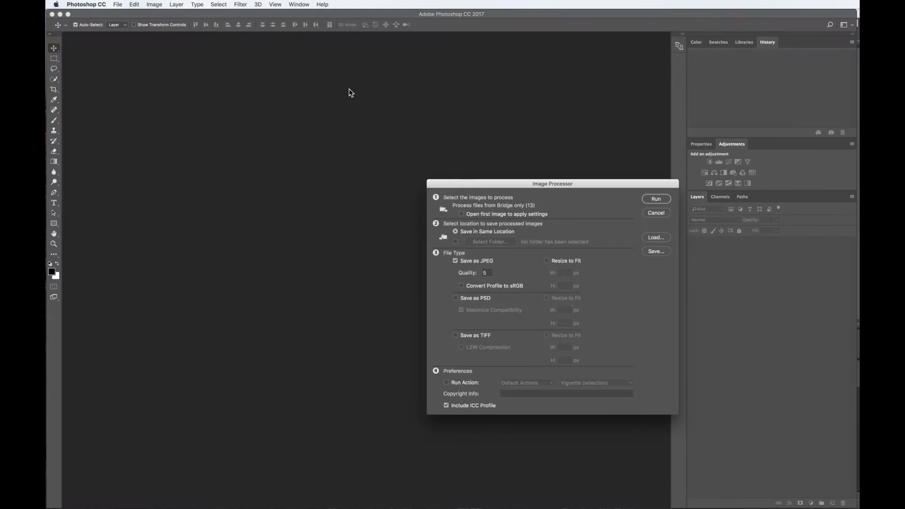
drag(537, 185, 449, 161)
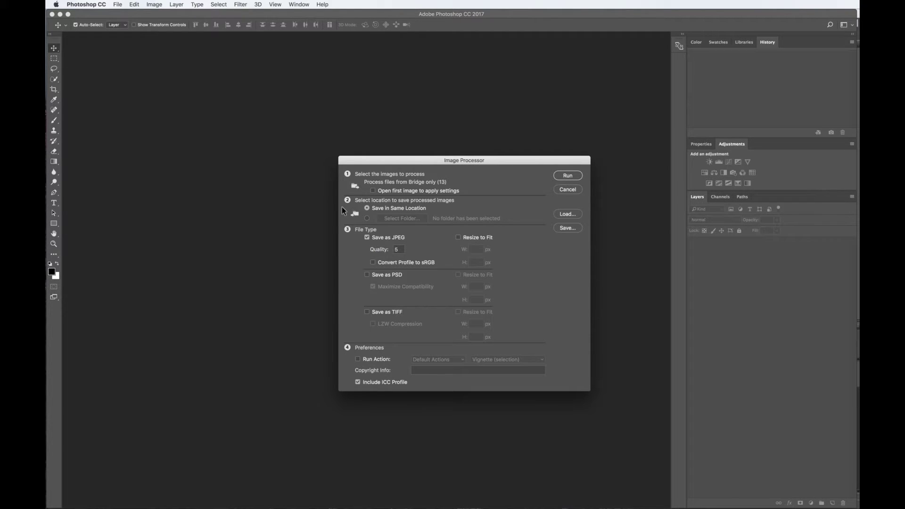
Step: Set the output destination to a new Desktop folder named 'images'
click(366, 219)
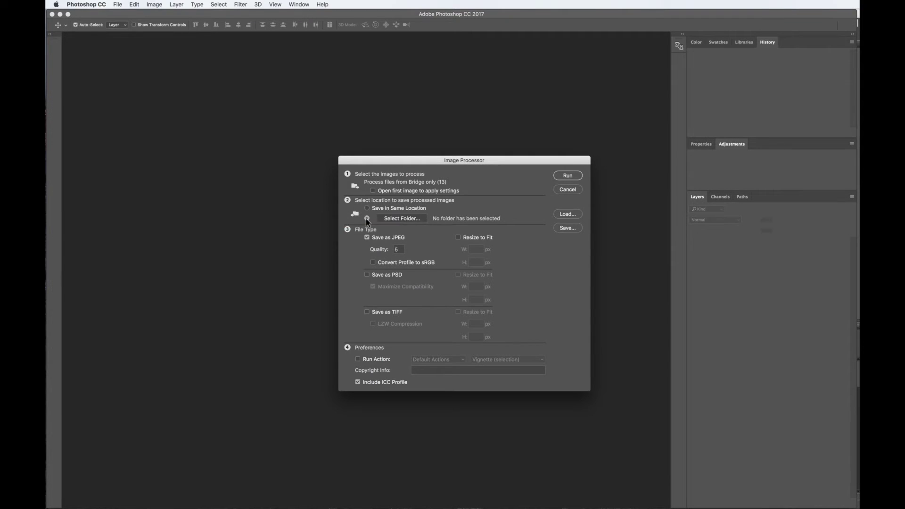
click(400, 218)
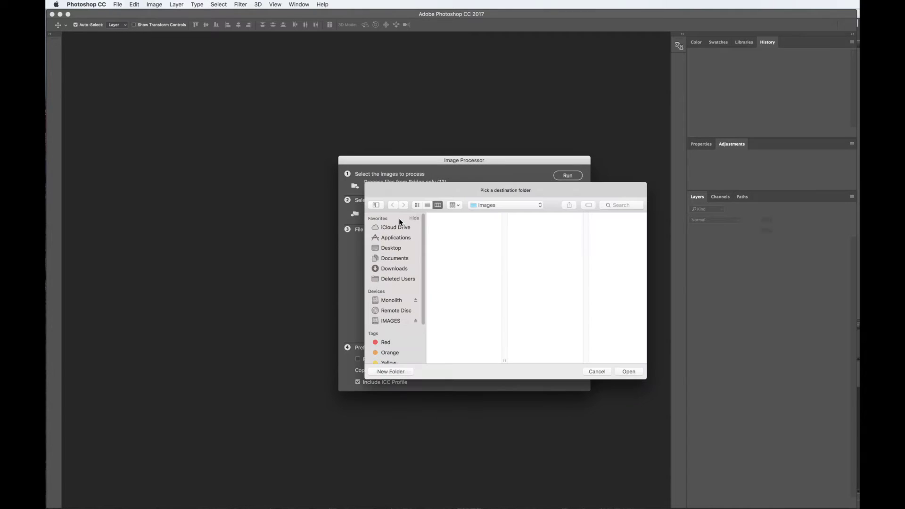
click(390, 250)
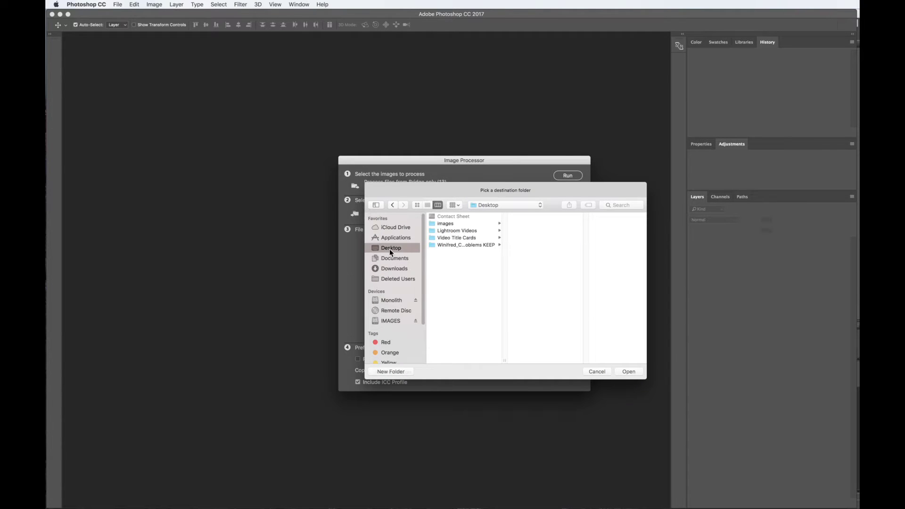
click(391, 372)
key(BackSpace)
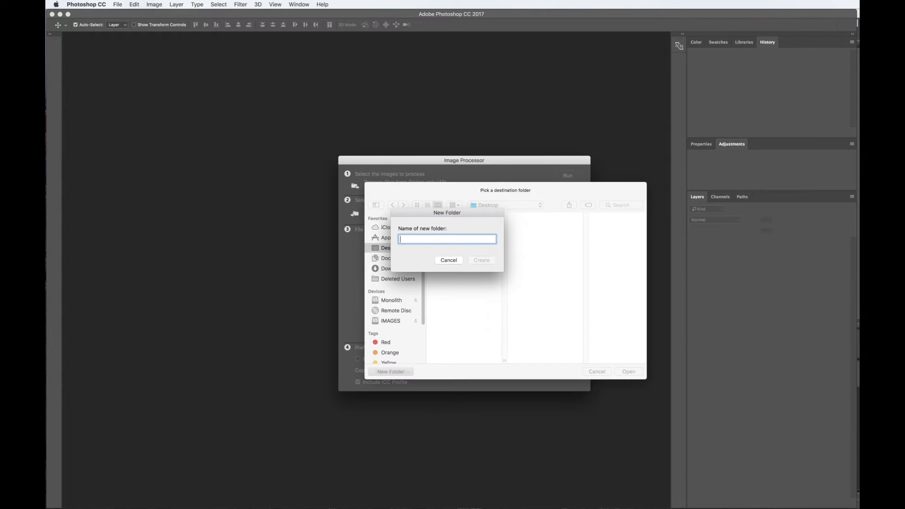
text(images)
click(482, 260)
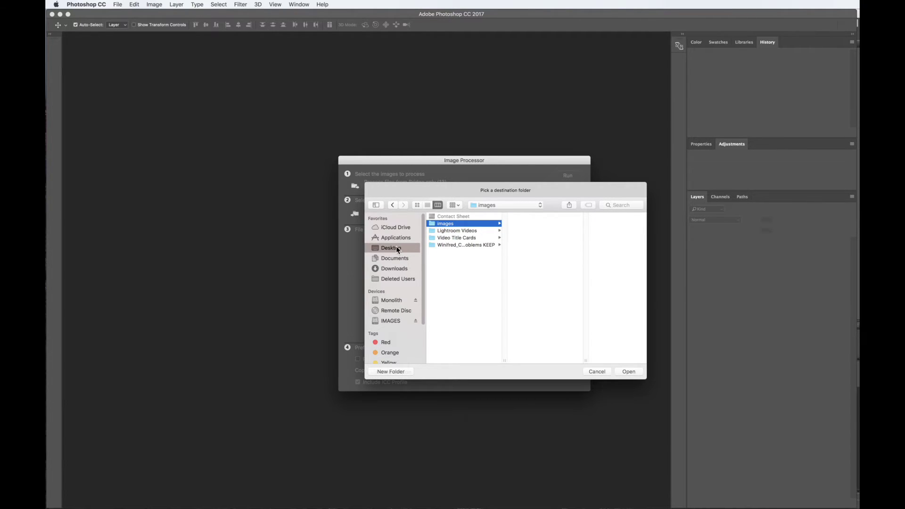
Step: Confirm the images folder, enable JPEG Resize to Fit and begin entering the 1000 px width
click(629, 371)
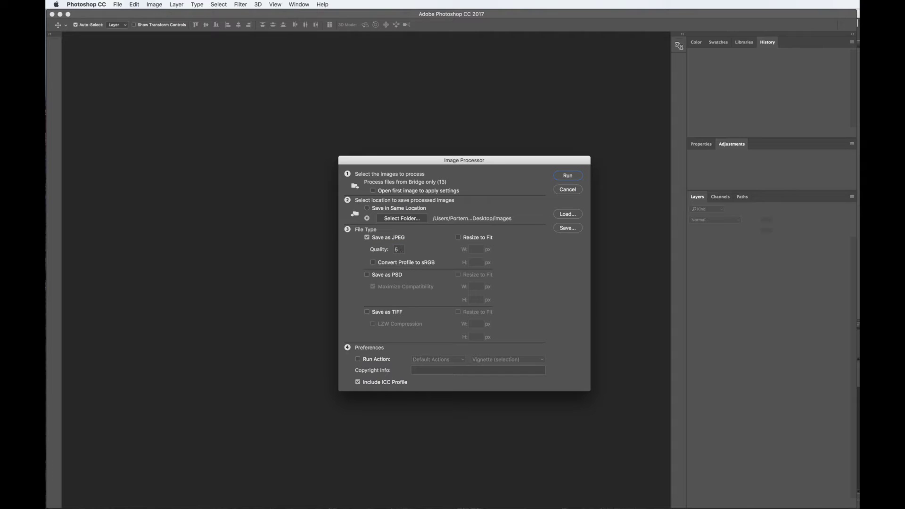
click(459, 238)
click(474, 251)
text(000)
text(00)
text(0)
Step: Run the conversion, minimize Photoshop and Bridge, and select the Desktop images folder
click(569, 176)
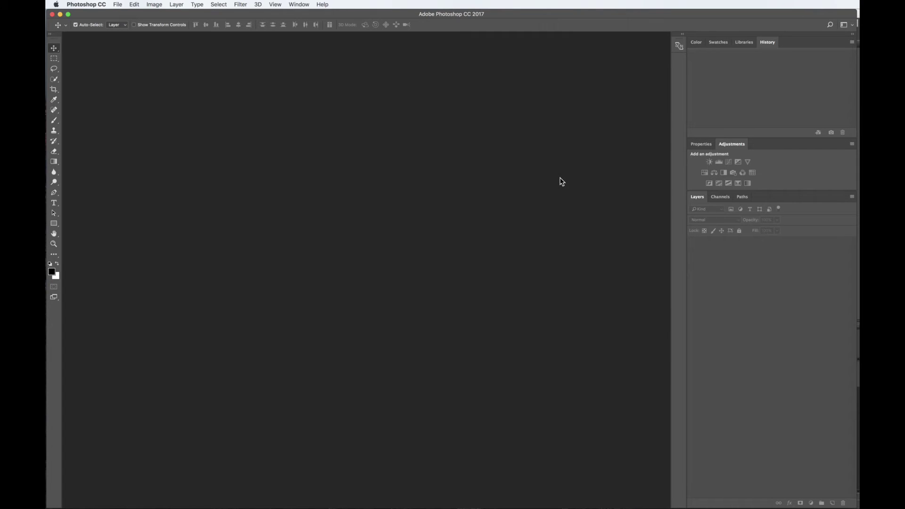
click(60, 15)
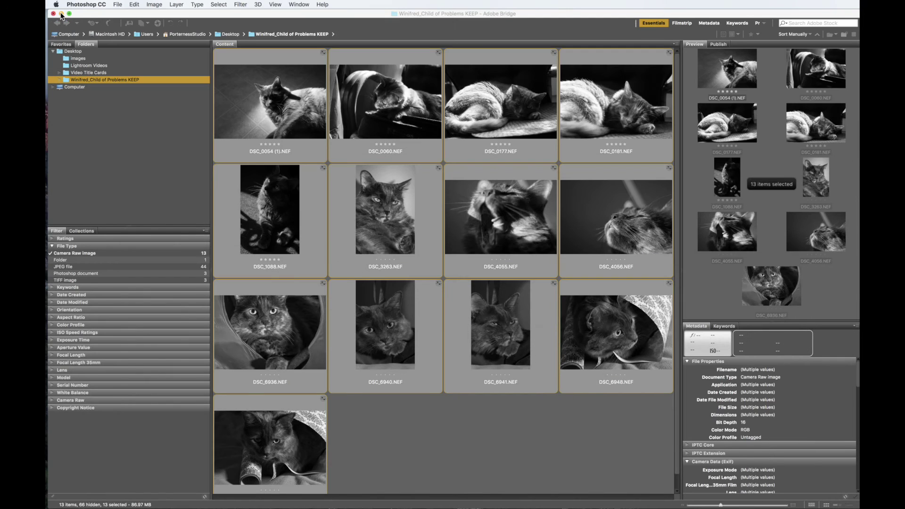
click(62, 15)
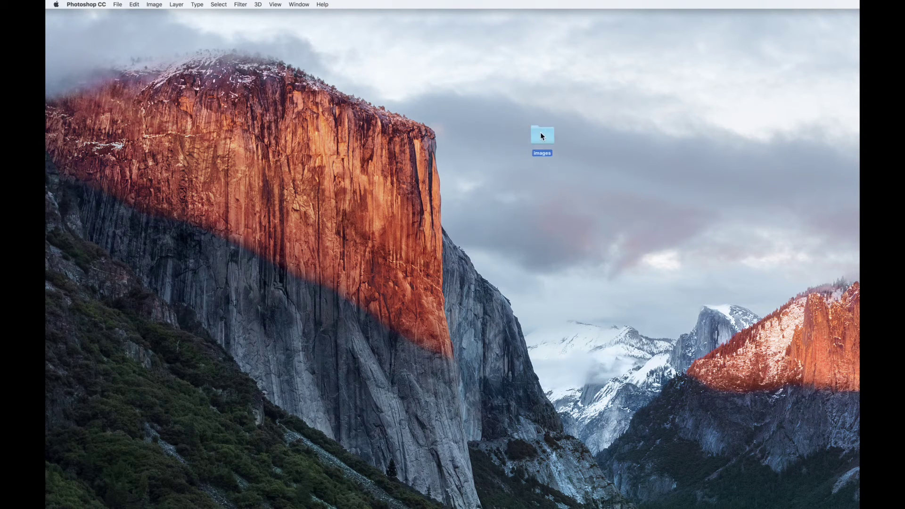
click(541, 136)
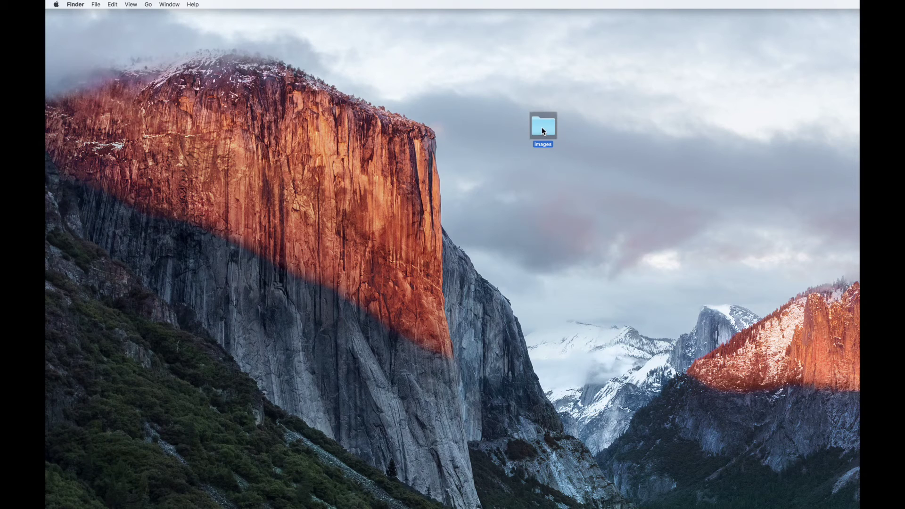
Step: Move the 13 JPEGs up into images and drag the empty JPEG subfolder onto the desktop
double_click(542, 128)
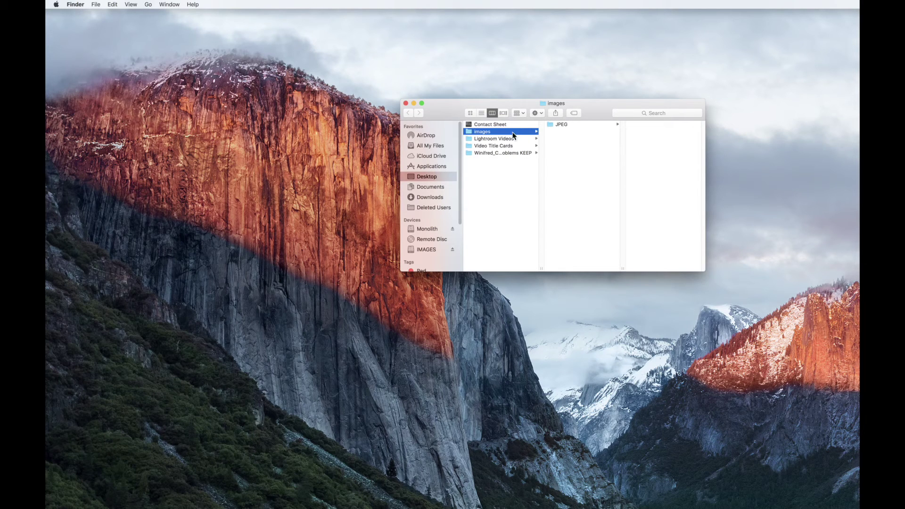
click(566, 125)
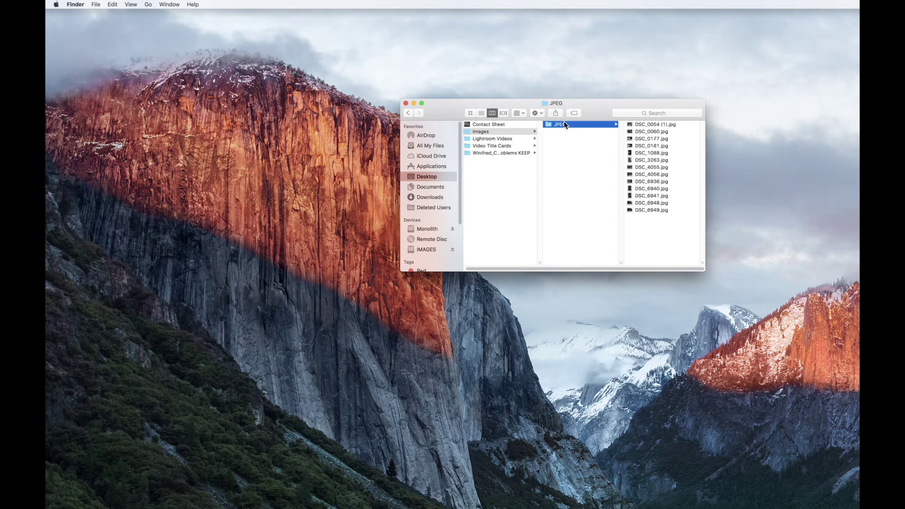
click(662, 125)
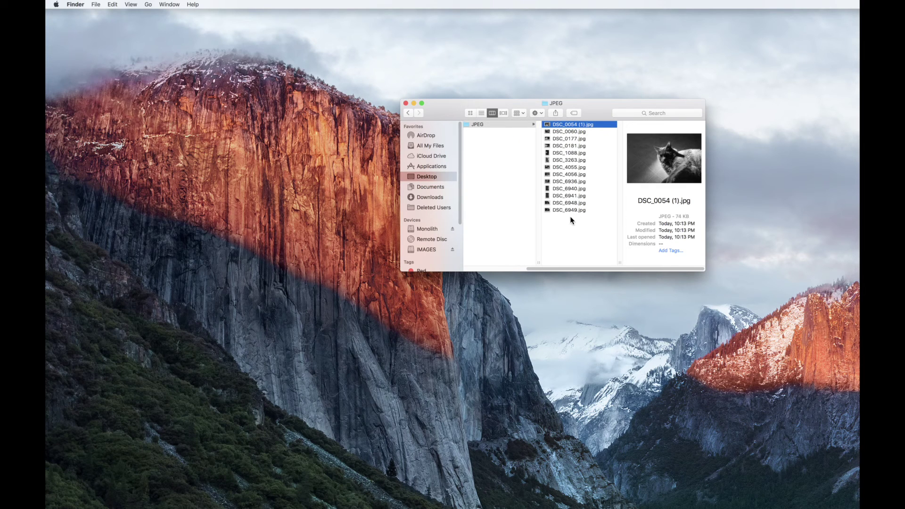
key(super+a)
drag(578, 165, 521, 188)
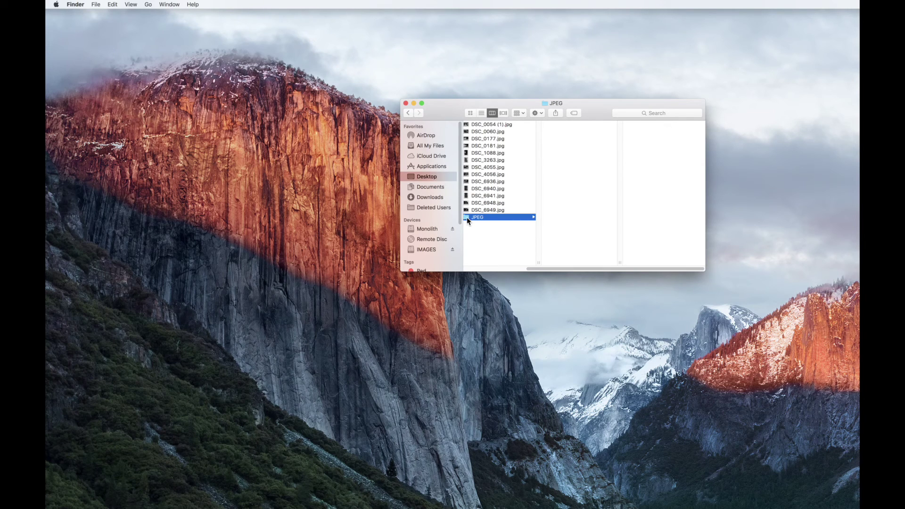
drag(473, 221, 726, 223)
drag(801, 320, 800, 321)
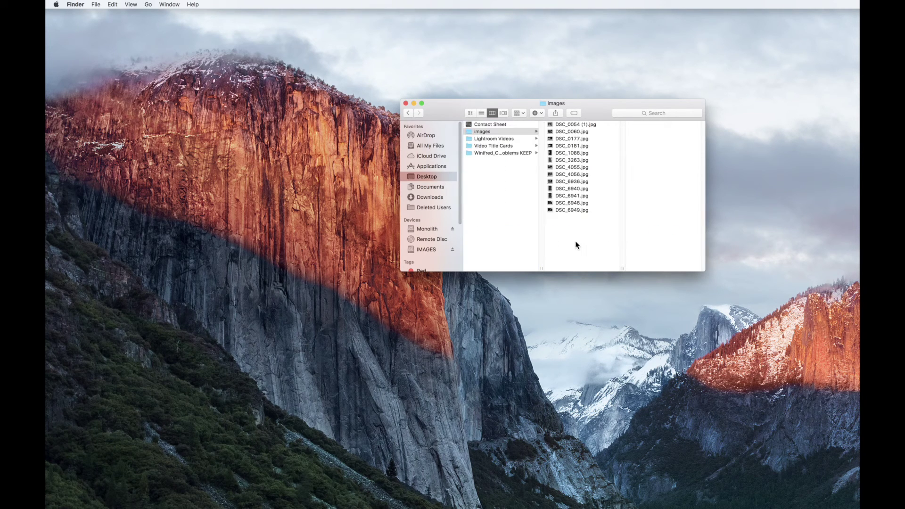